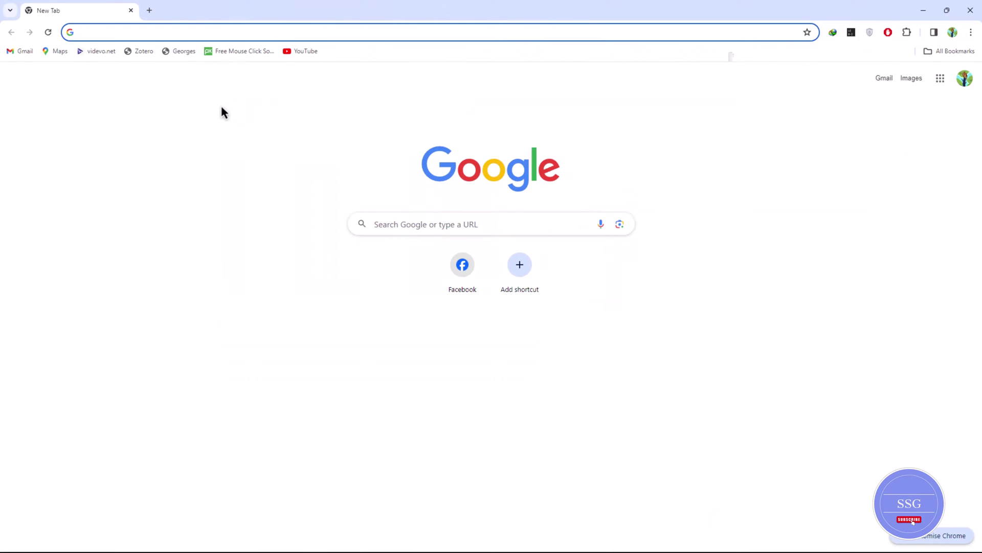
Load craigslist.org, go to account sign-in, and request a new account with an email
{"action": "left_click", "coordinate": [146, 36]}
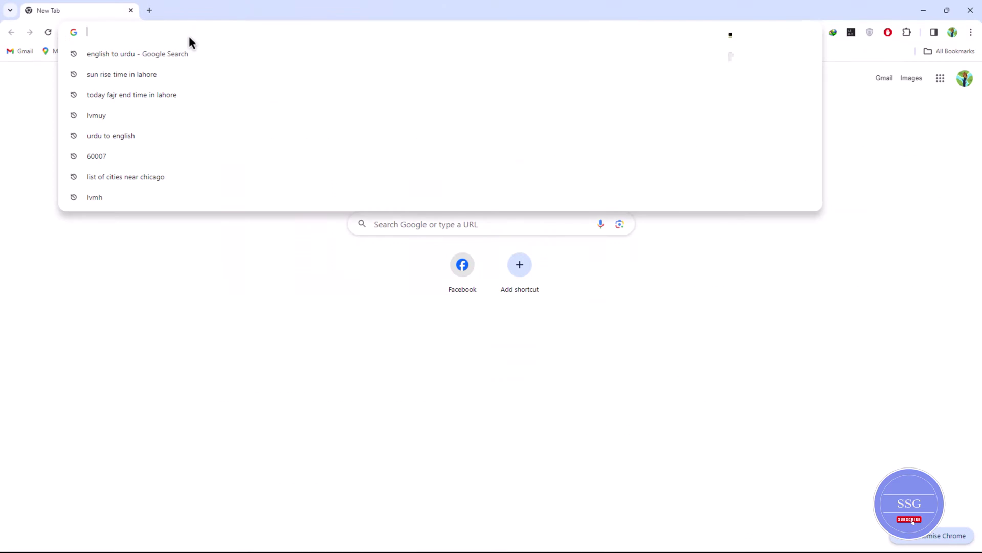
{"action": "type", "text": "craigslist.org"}
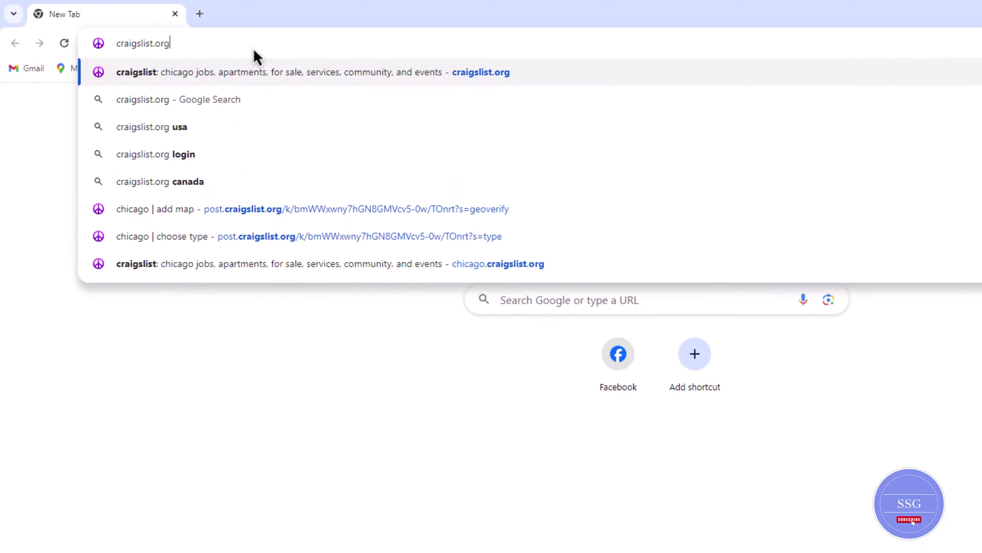
{"action": "key", "text": "Return"}
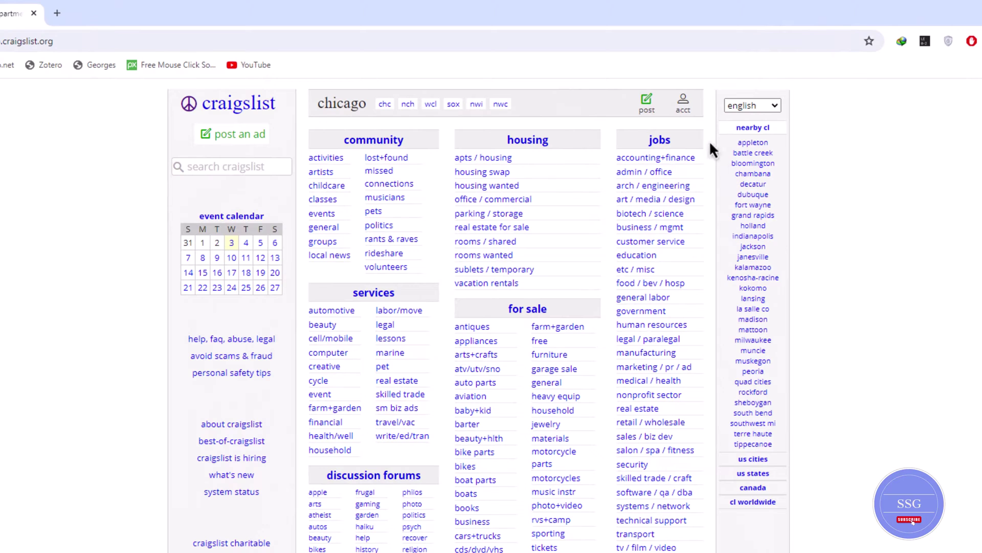
{"action": "left_click", "coordinate": [683, 105]}
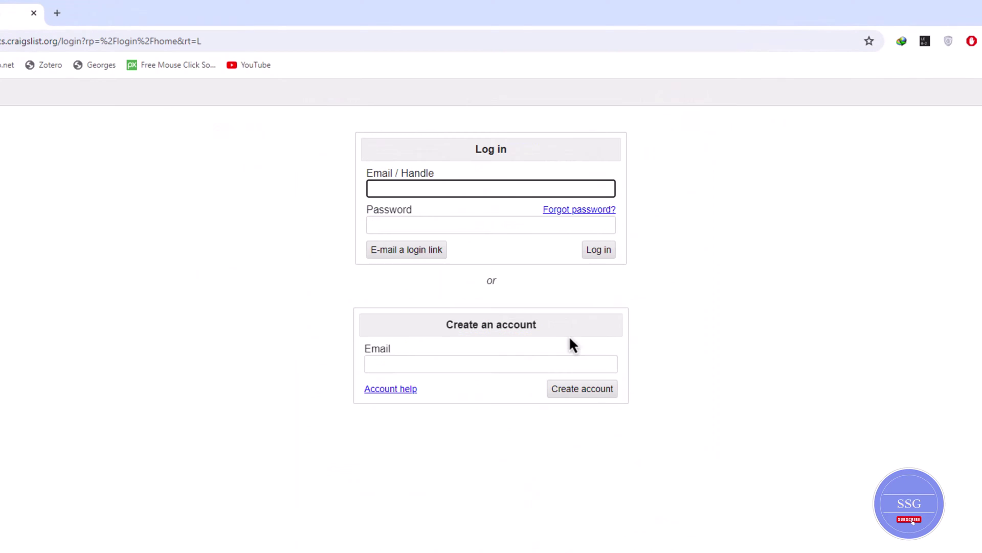
{"action": "left_click", "coordinate": [533, 363]}
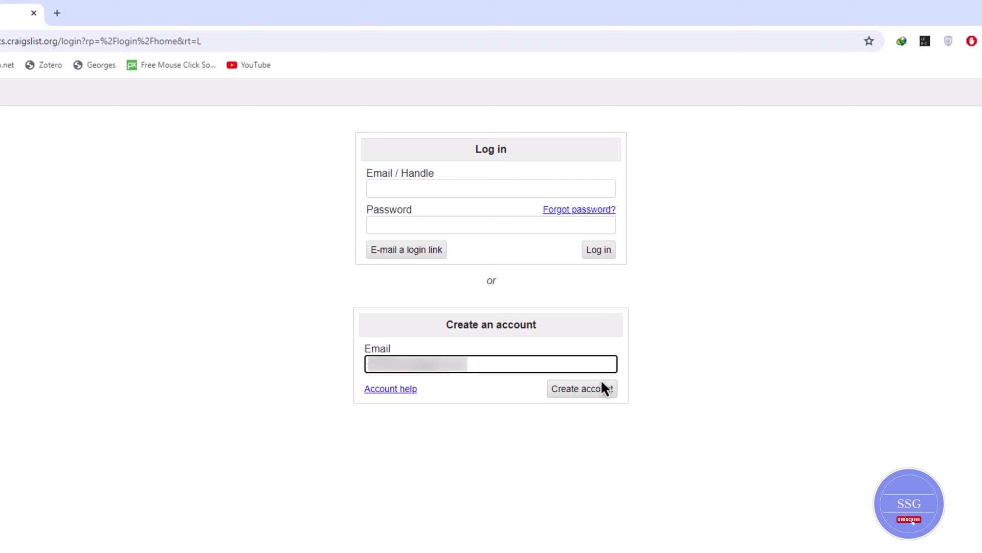
{"action": "left_click", "coordinate": [591, 393]}
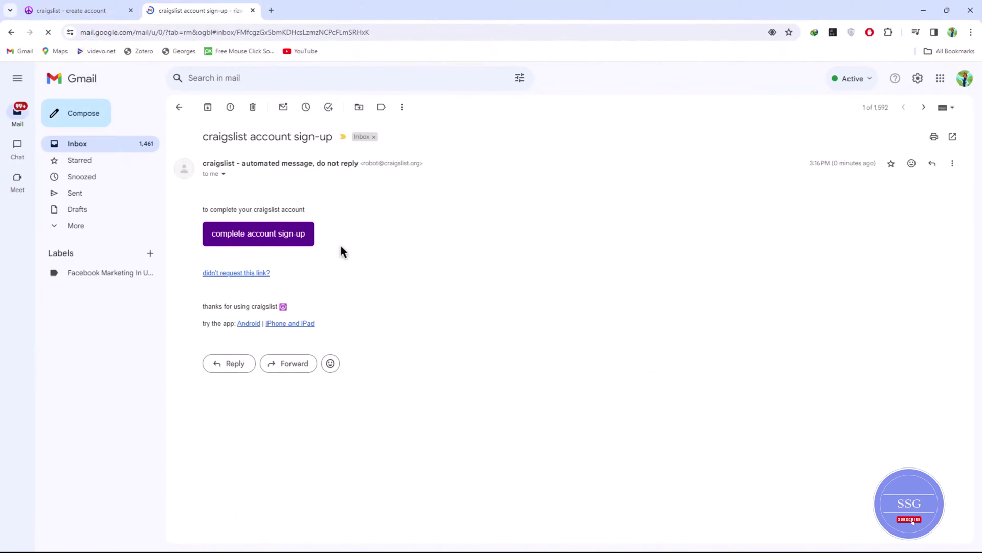
Complete the sign-up, then enter, confirm and save the new account password
{"action": "left_click", "coordinate": [251, 239]}
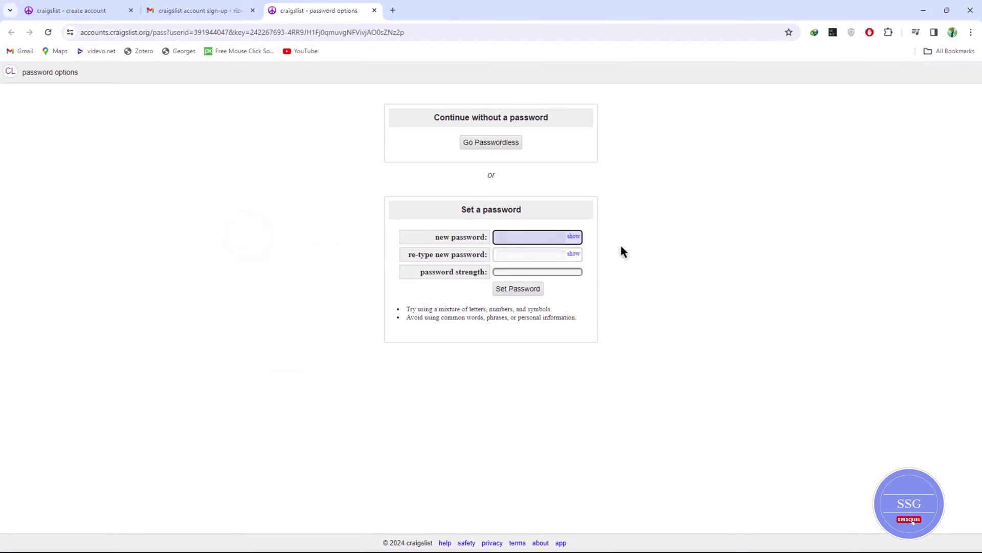
{"action": "left_click", "coordinate": [602, 268]}
{"action": "type", "text": "****"}
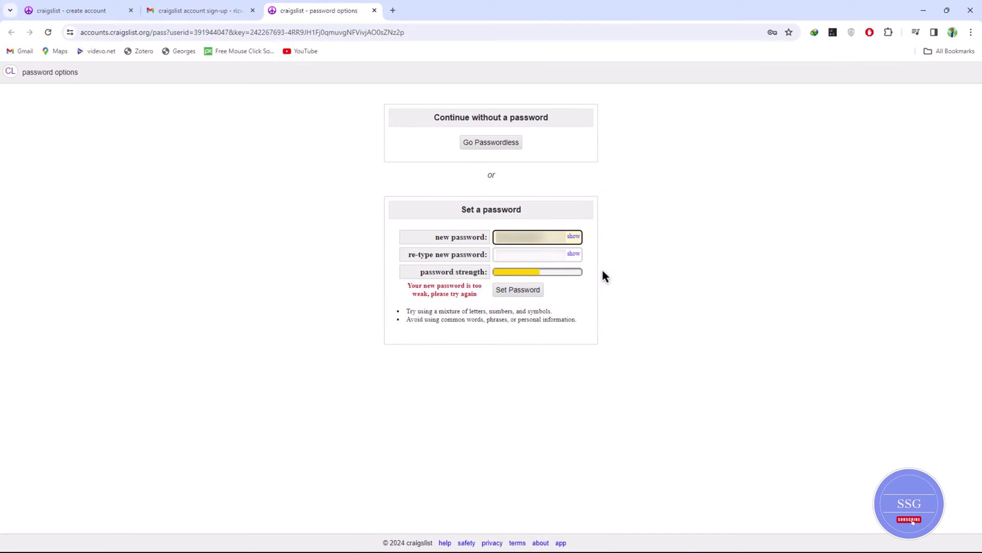
{"action": "key", "text": "Tab"}
{"action": "type", "text": "************"}
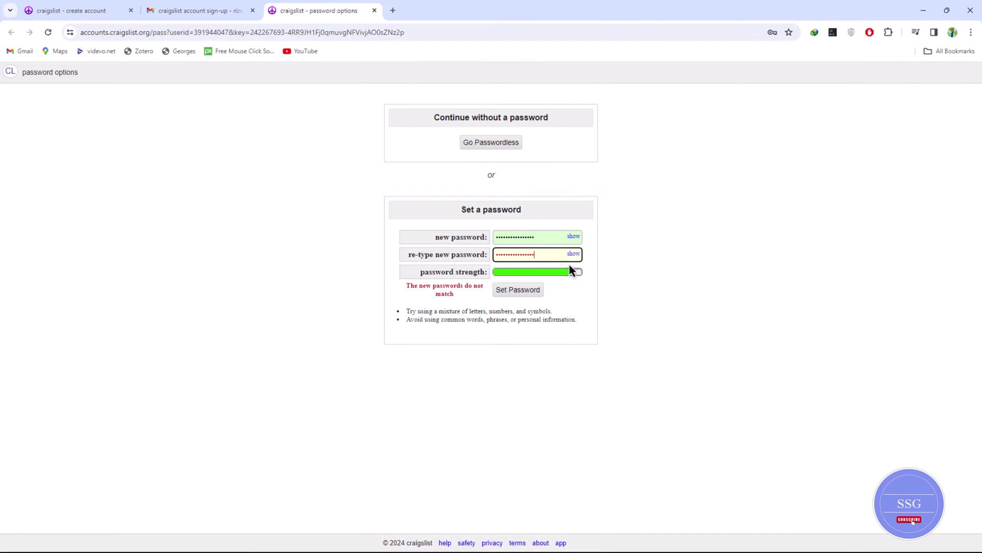
{"action": "left_click", "coordinate": [524, 291]}
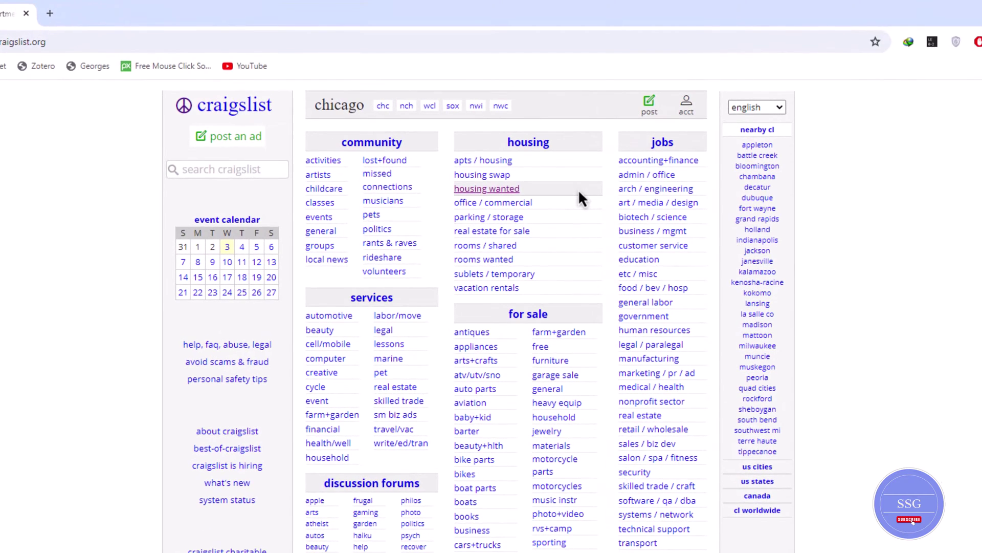
Post a new ad in city of chicago, for sale by owner, under computers
{"action": "left_click", "coordinate": [248, 139]}
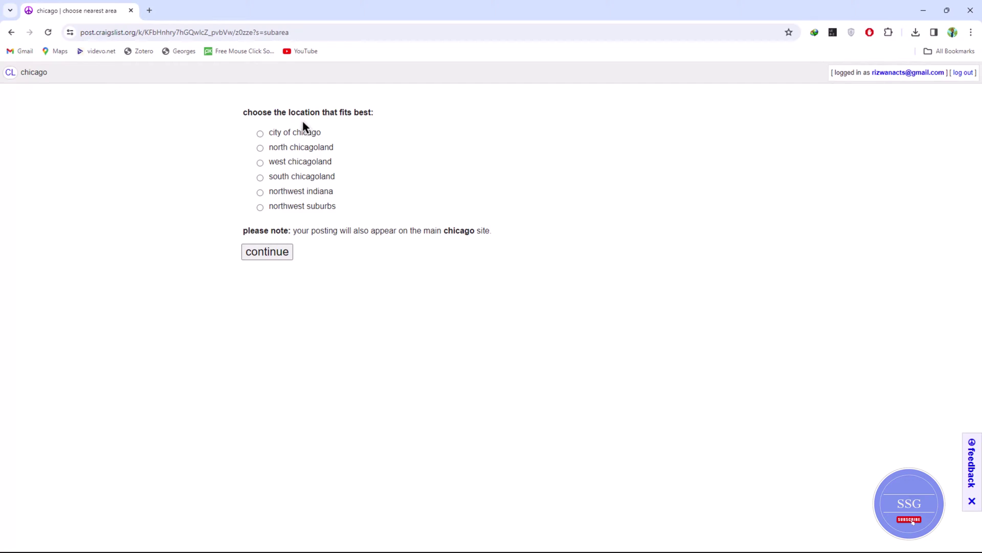
{"action": "left_click", "coordinate": [260, 133]}
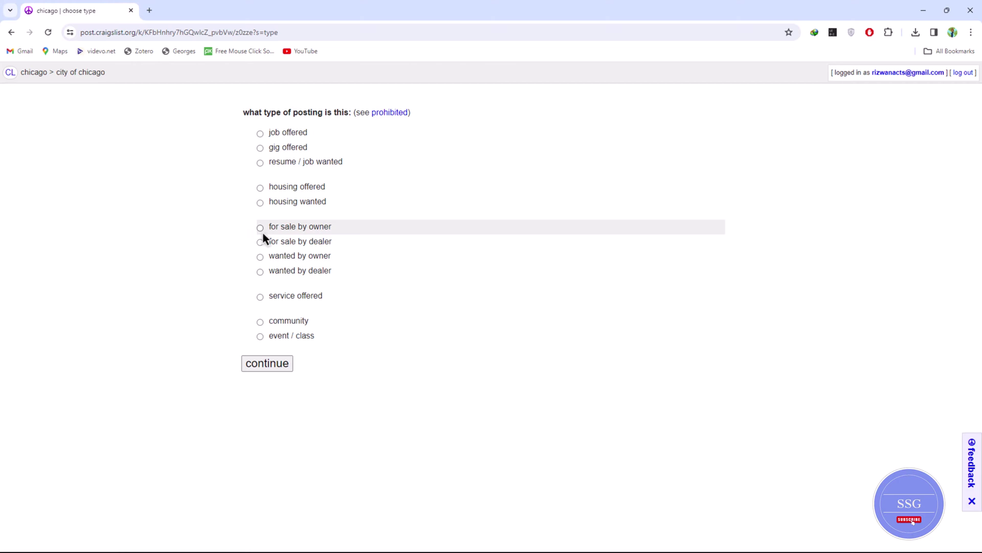
{"action": "left_click", "coordinate": [261, 227]}
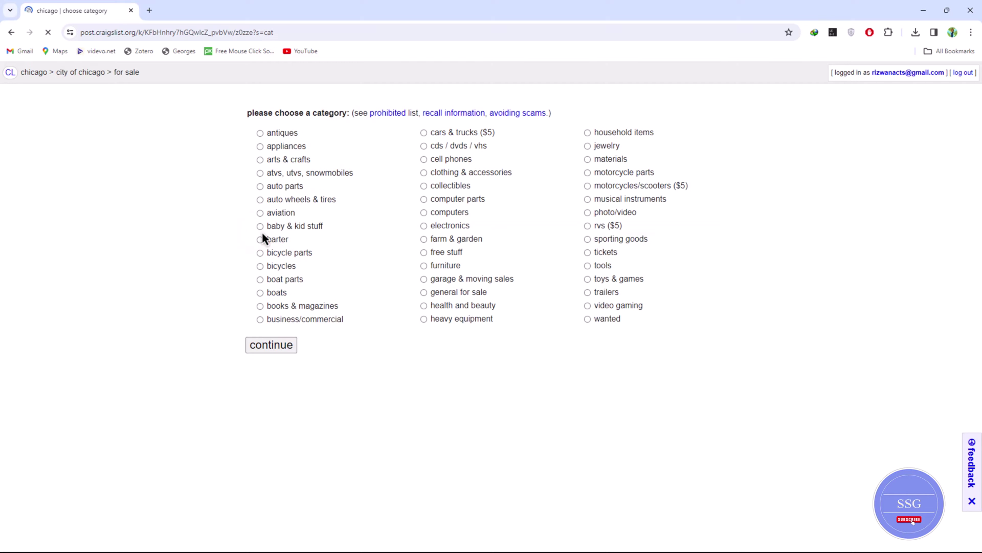
{"action": "left_click", "coordinate": [424, 212]}
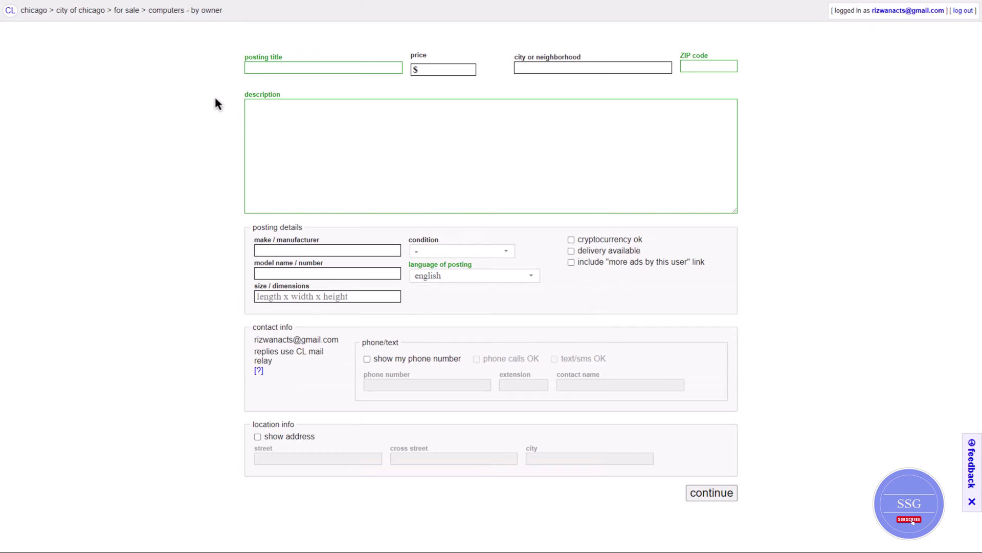
Enter the title, $500 price, Chicago location, ZIP 60007 and the HP computers description
{"action": "left_click", "coordinate": [268, 67]}
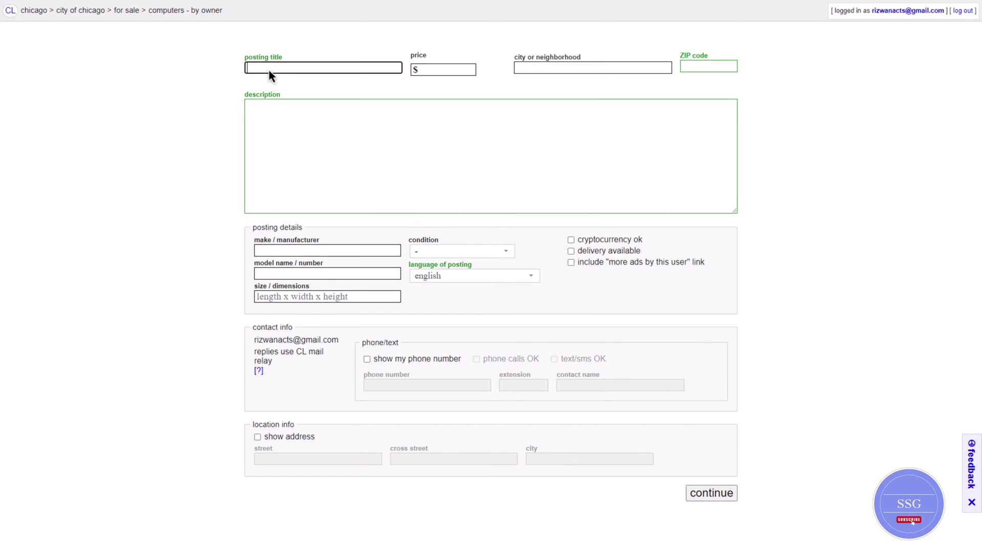
{"action": "type", "text": "Computer & Laptop"}
{"action": "left_click", "coordinate": [434, 71]}
{"action": "type", "text": "500"}
{"action": "left_click", "coordinate": [592, 68]}
{"action": "type", "text": "Chicago"}
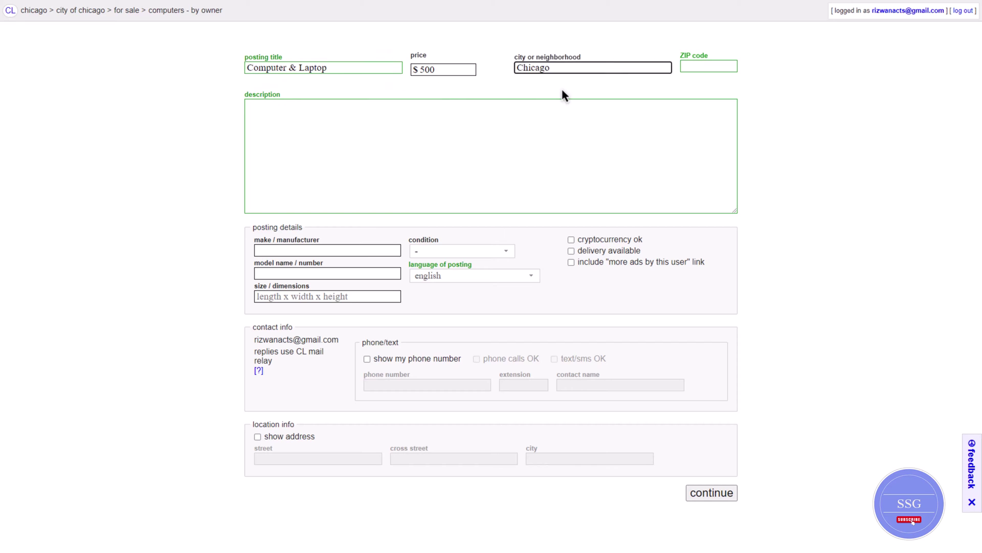
{"action": "key", "text": "Tab"}
{"action": "left_click", "coordinate": [688, 67]}
{"action": "type", "text": "60007"}
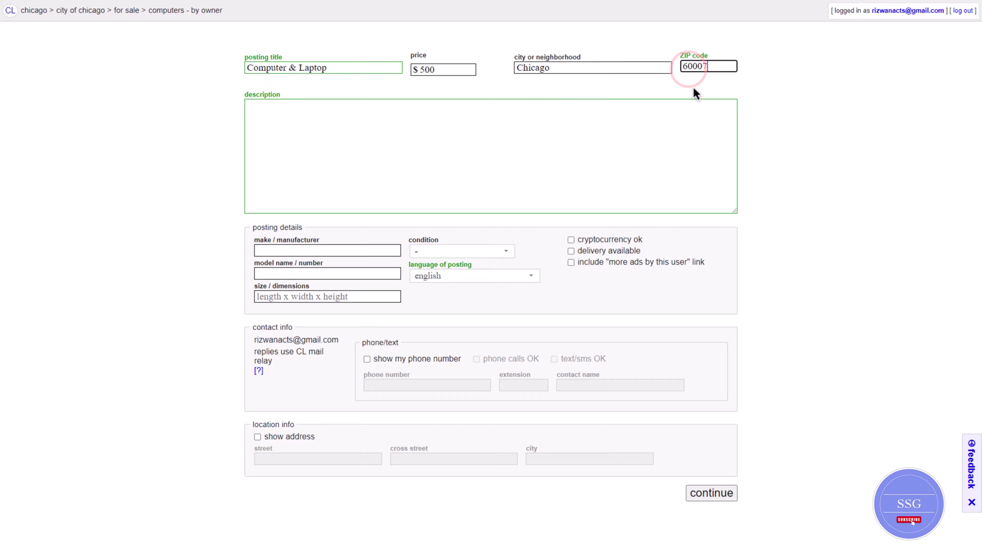
{"action": "left_click", "coordinate": [351, 107]}
{"action": "type", "text": "Ther"}
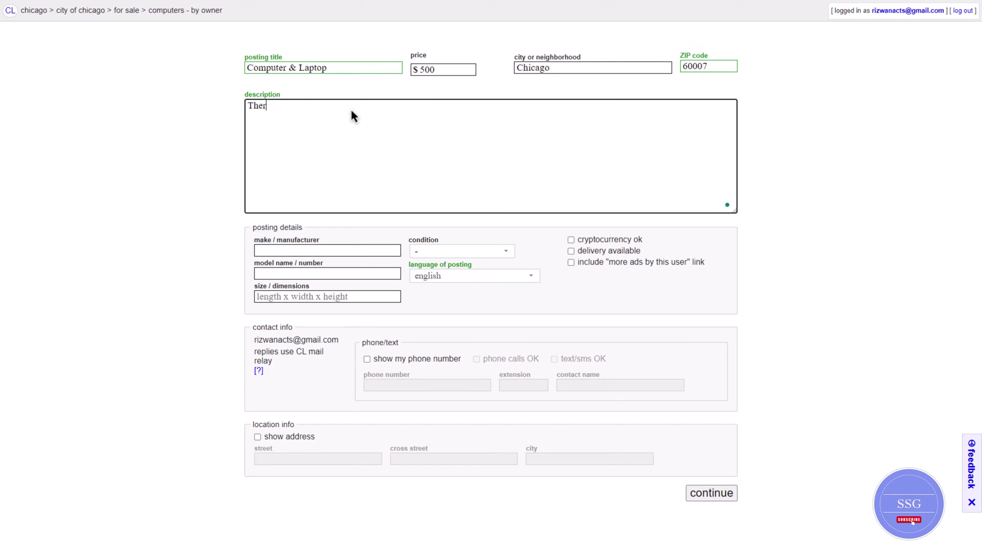
{"action": "type", "text": "e is a huge stock of computers and laptop of HP brand."}
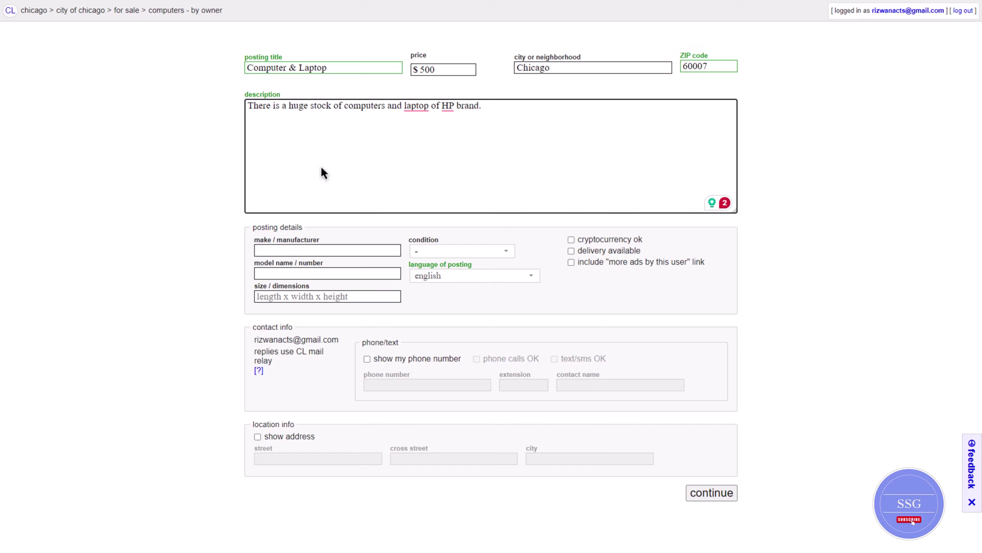
Set make HP, model HP 5700, size 10x10, condition new, with delivery available
{"action": "left_click", "coordinate": [316, 251]}
{"action": "type", "text": "HP"}
{"action": "left_click", "coordinate": [306, 275]}
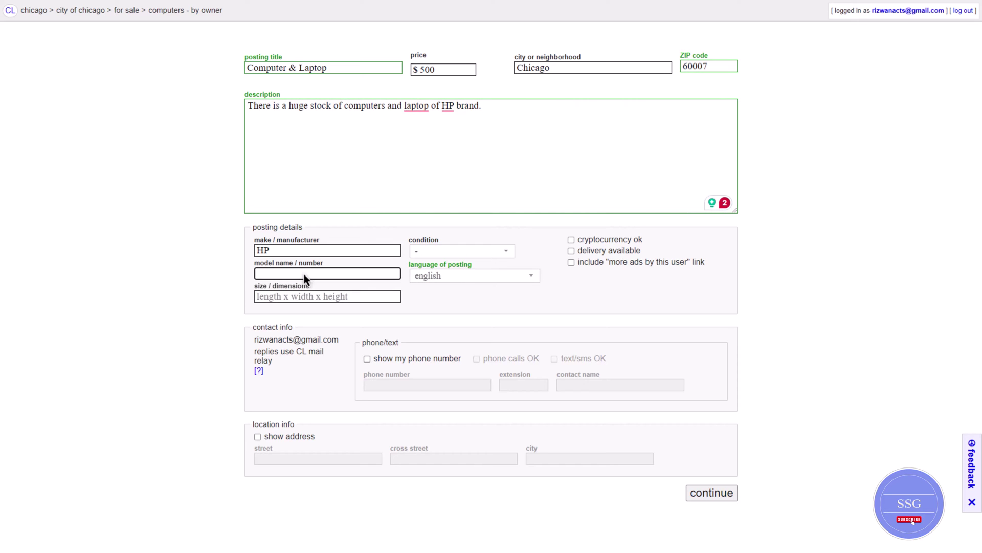
{"action": "type", "text": "HP 5700"}
{"action": "left_click", "coordinate": [347, 296]}
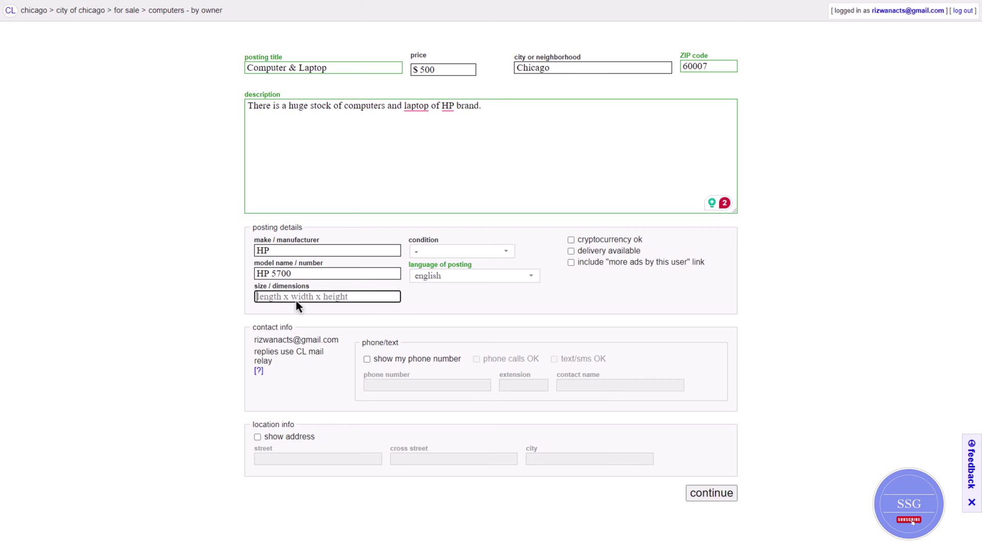
{"action": "type", "text": "10x10"}
{"action": "left_click", "coordinate": [473, 250]}
{"action": "left_click", "coordinate": [450, 279]}
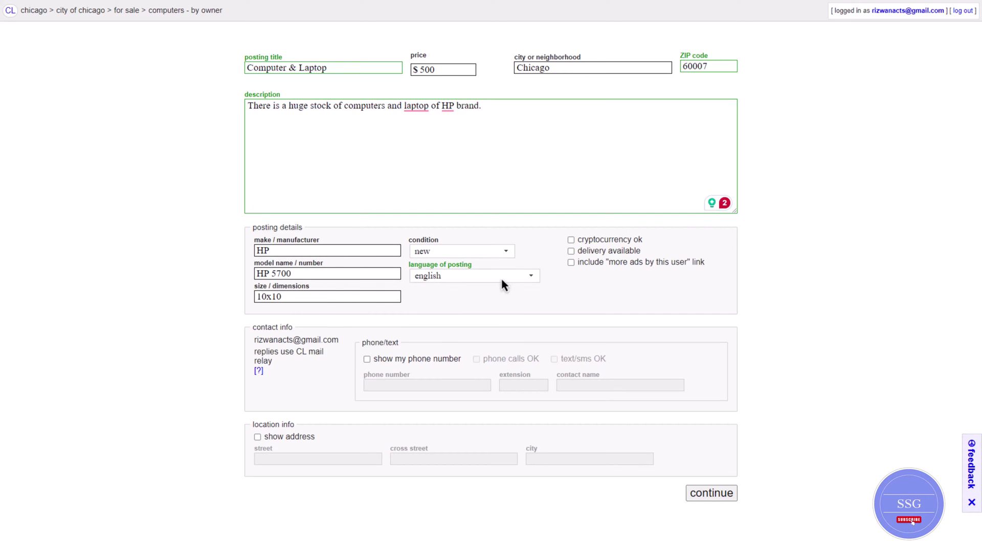
{"action": "left_click", "coordinate": [501, 277]}
{"action": "left_click", "coordinate": [571, 250]}
Try the phone number and street address display options, leaving the street address hidden
{"action": "left_click", "coordinate": [368, 359]}
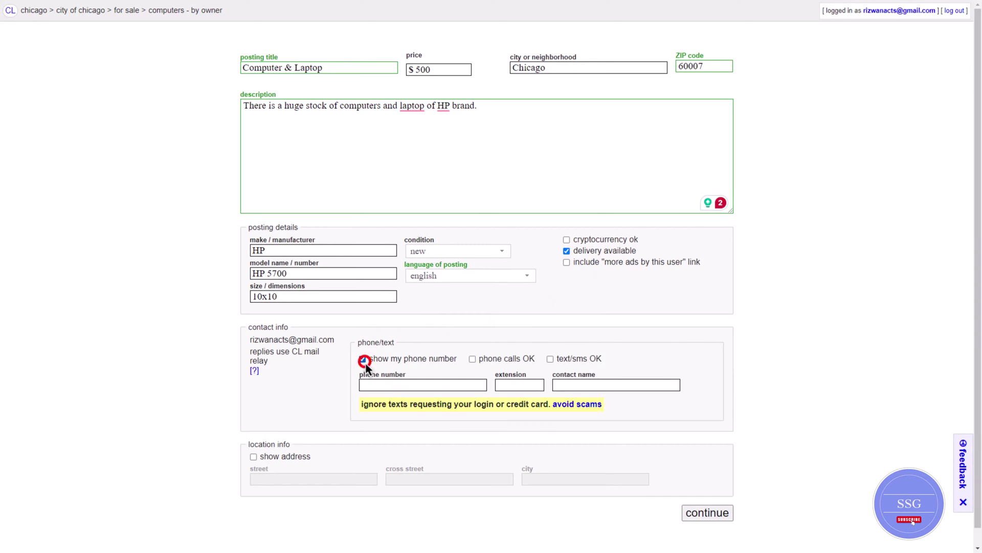
{"action": "left_click", "coordinate": [382, 385]}
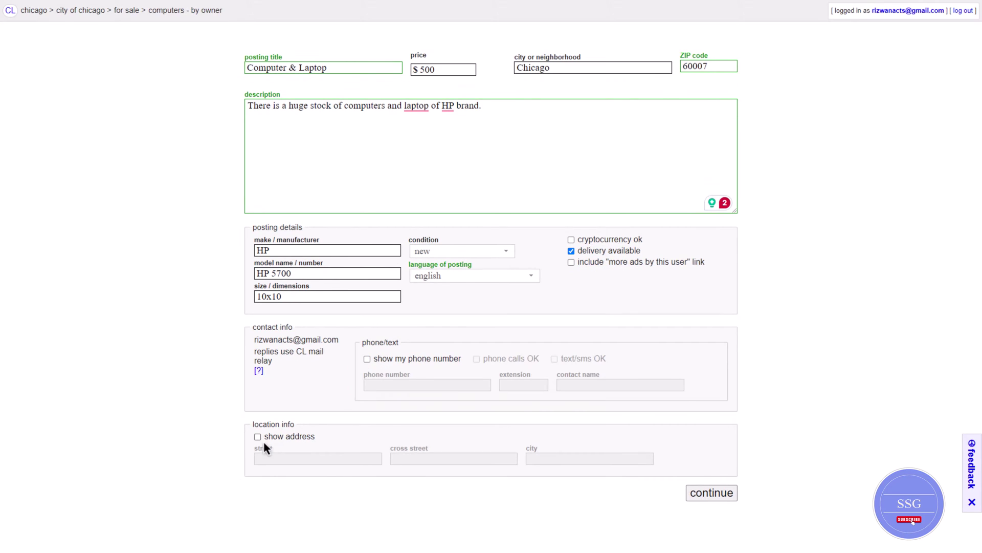
{"action": "left_click", "coordinate": [258, 437]}
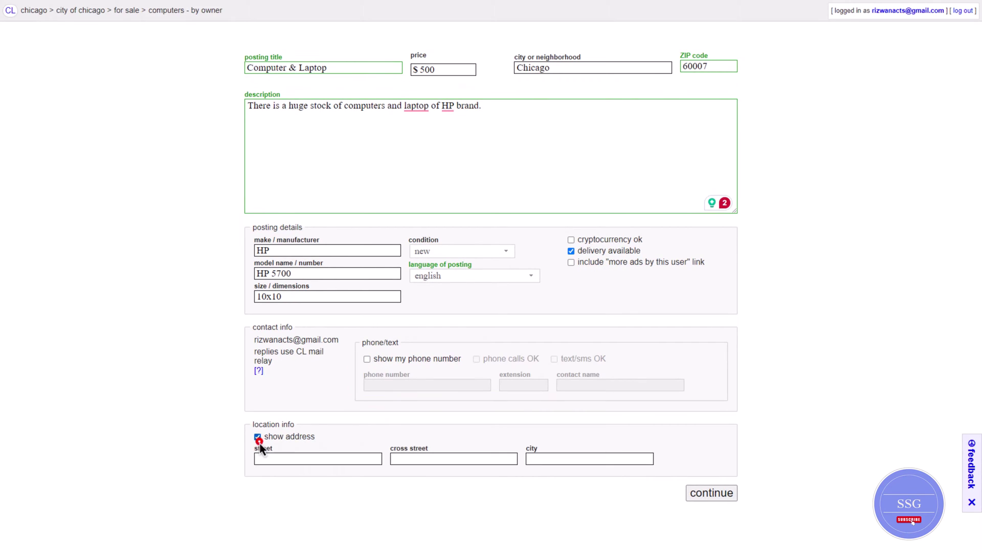
{"action": "left_click", "coordinate": [258, 437]}
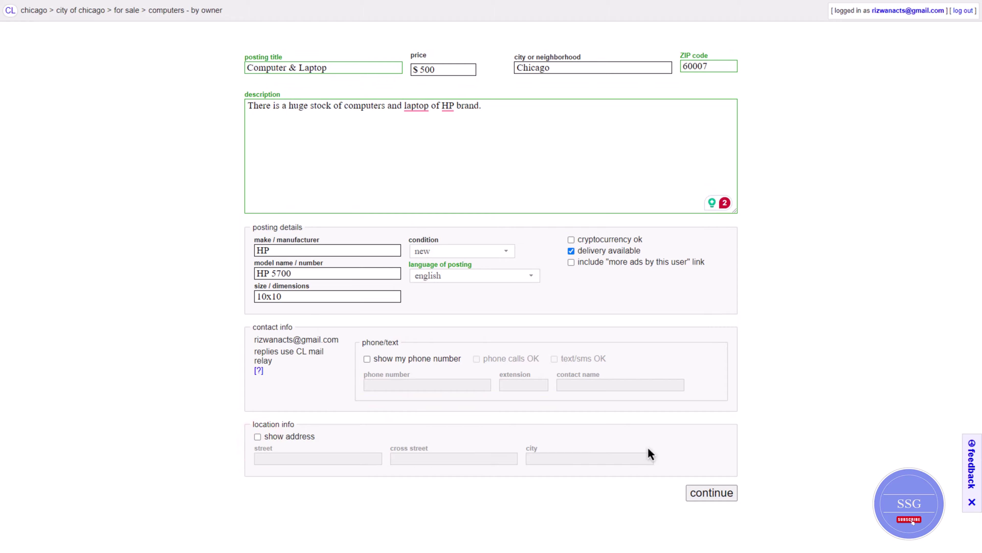
Confirm the details and map location, then attach the computer desk JPG photo
{"action": "left_click", "coordinate": [702, 498]}
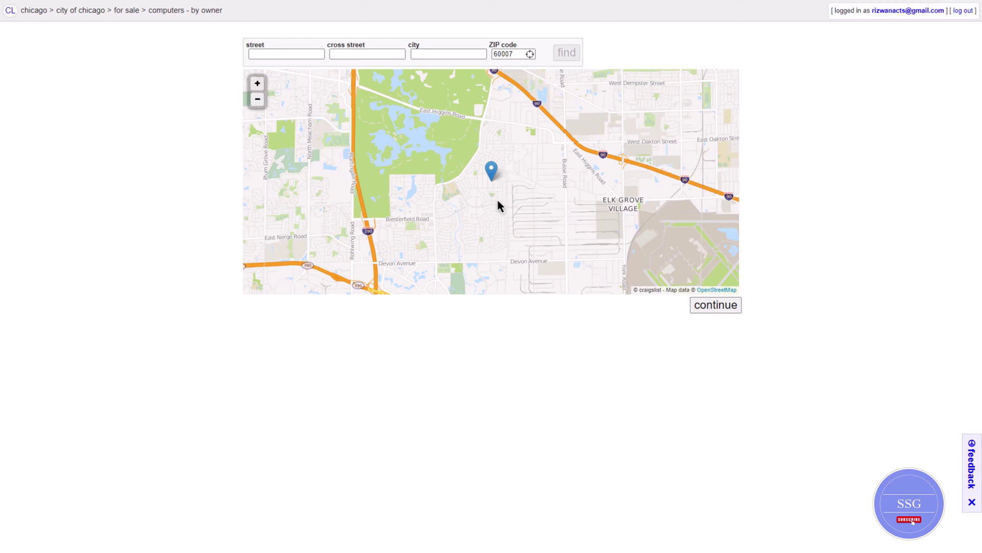
{"action": "left_click", "coordinate": [714, 305]}
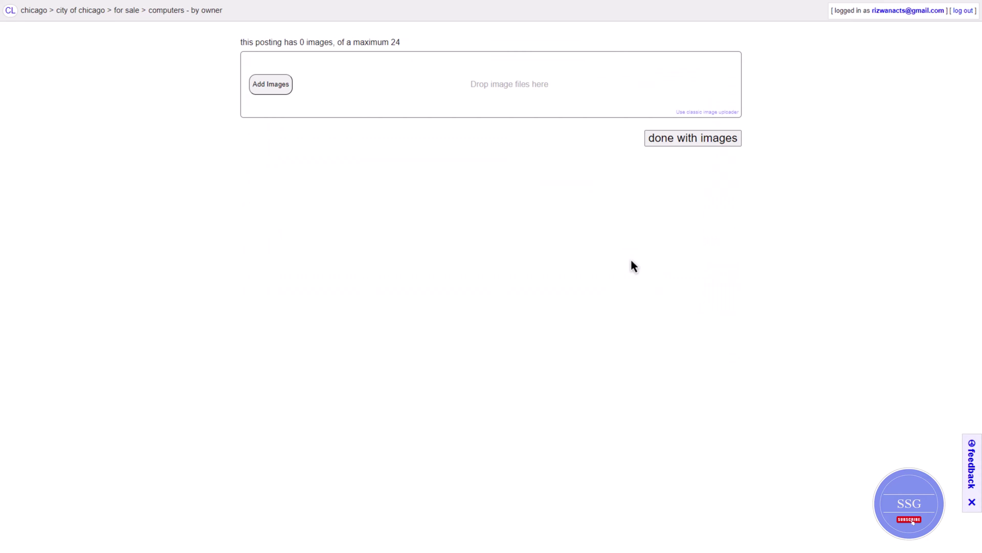
{"action": "left_click", "coordinate": [269, 86]}
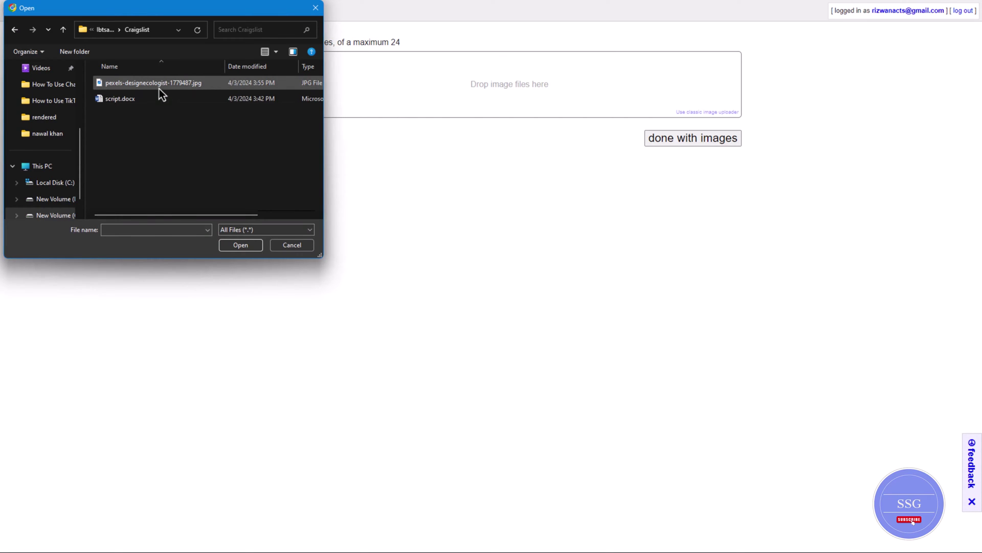
{"action": "double_click", "coordinate": [159, 88]}
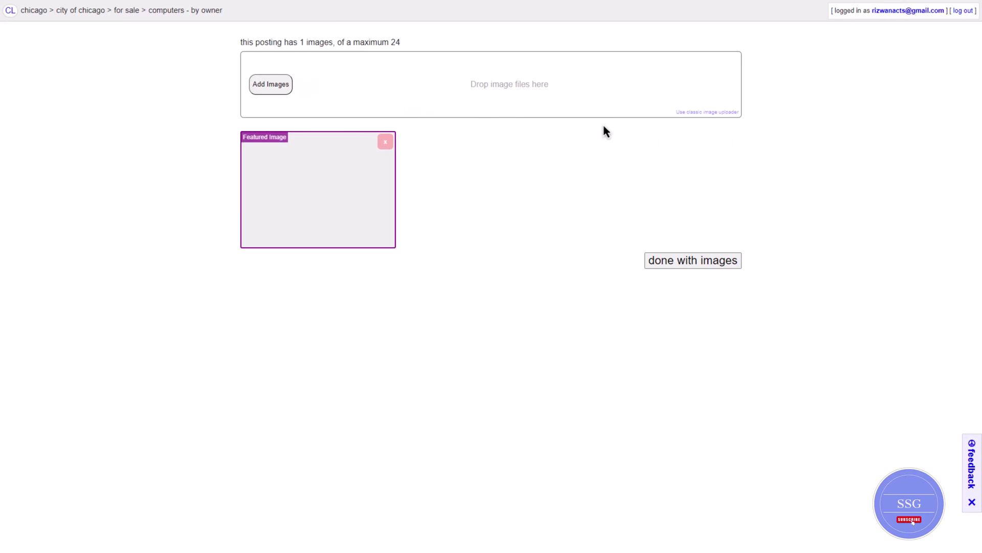
{"action": "left_click", "coordinate": [690, 261]}
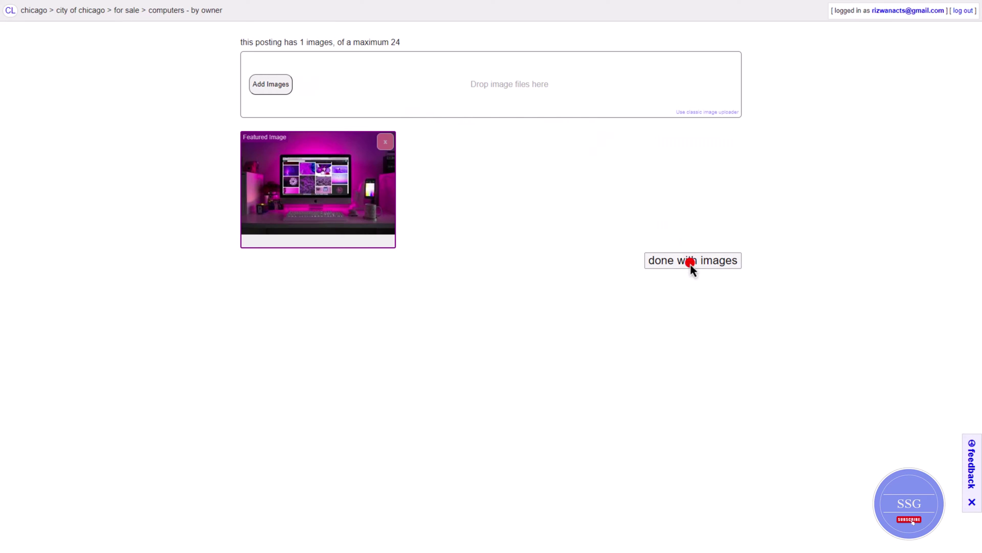
{"action": "scroll", "coordinate": [684, 348], "scroll_direction": "down", "scroll_amount": 1}
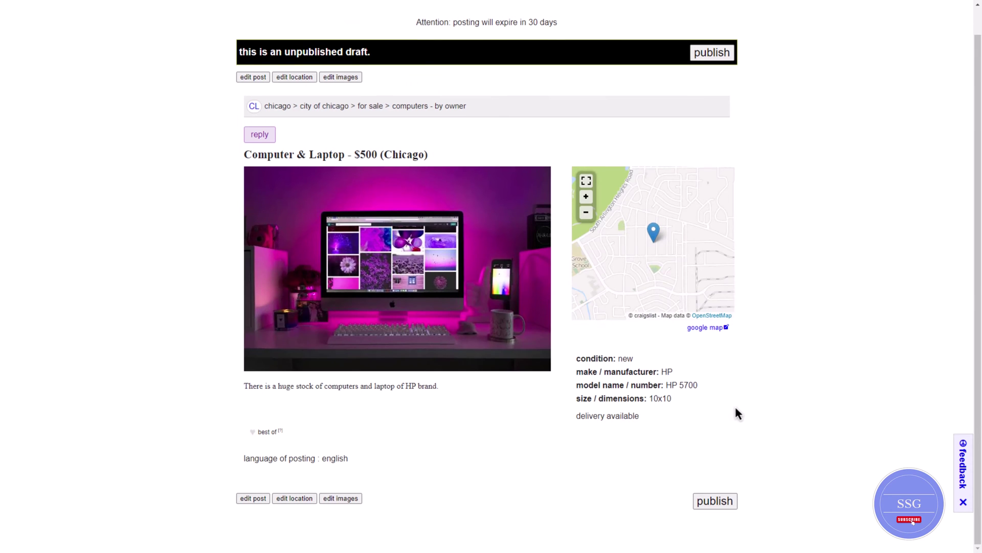
Publish the 'Computer & Laptop – $500 (Chicago)' ad from the draft preview page
{"action": "left_click", "coordinate": [719, 505]}
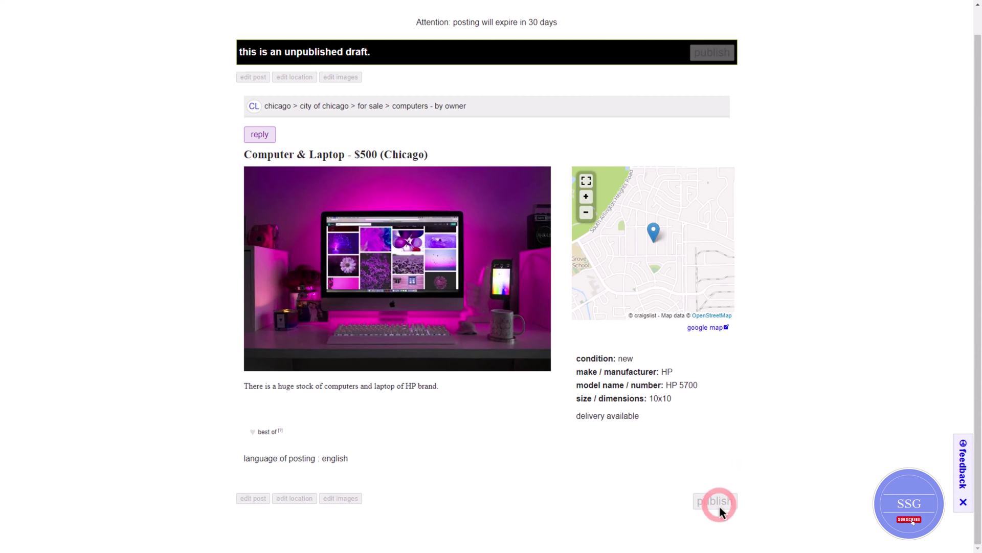